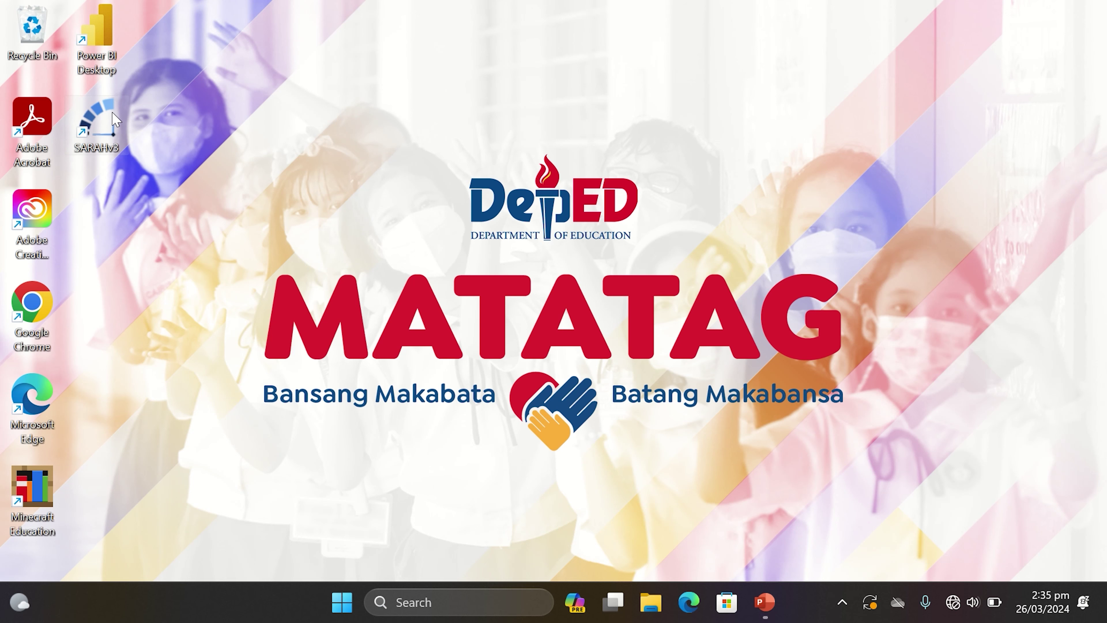
# Launch SARAH and log in with the admin username and password, accepting the Access Granted message
pyautogui.doubleClick(114, 119)
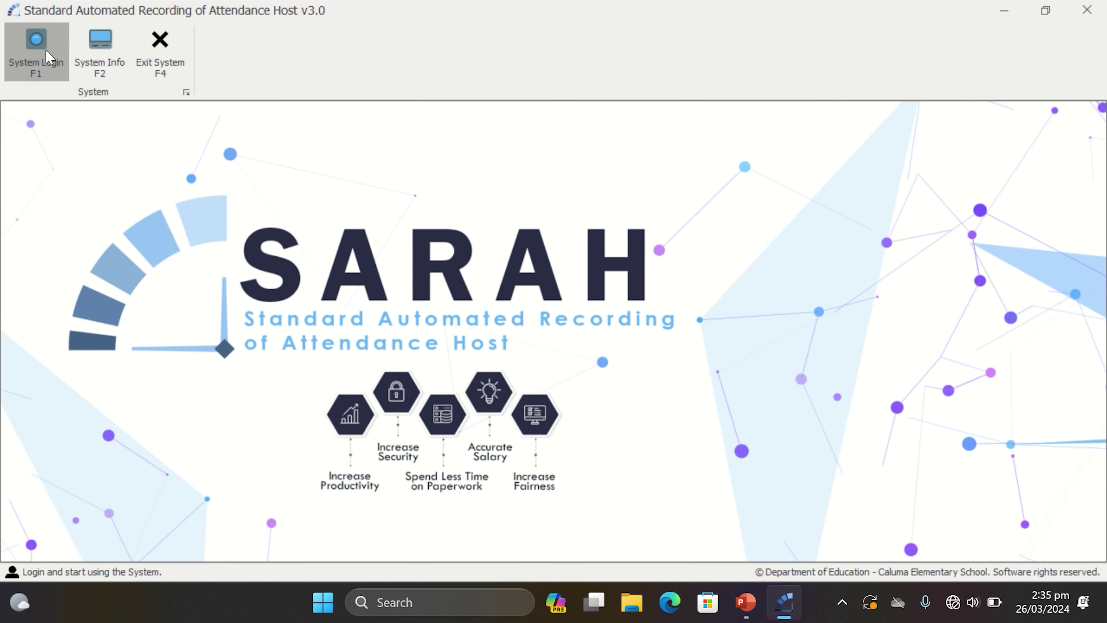
pyautogui.click(48, 56)
pyautogui.write('juan')
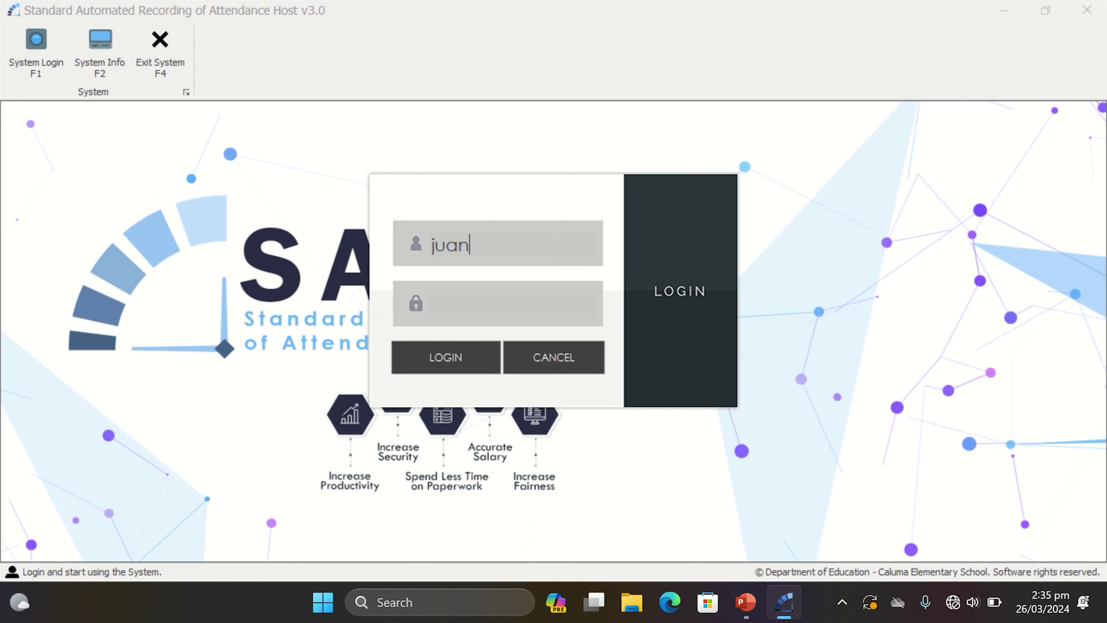
pyautogui.press('Tab')
pyautogui.write('admi')
pyautogui.click(464, 371)
pyautogui.click(557, 323)
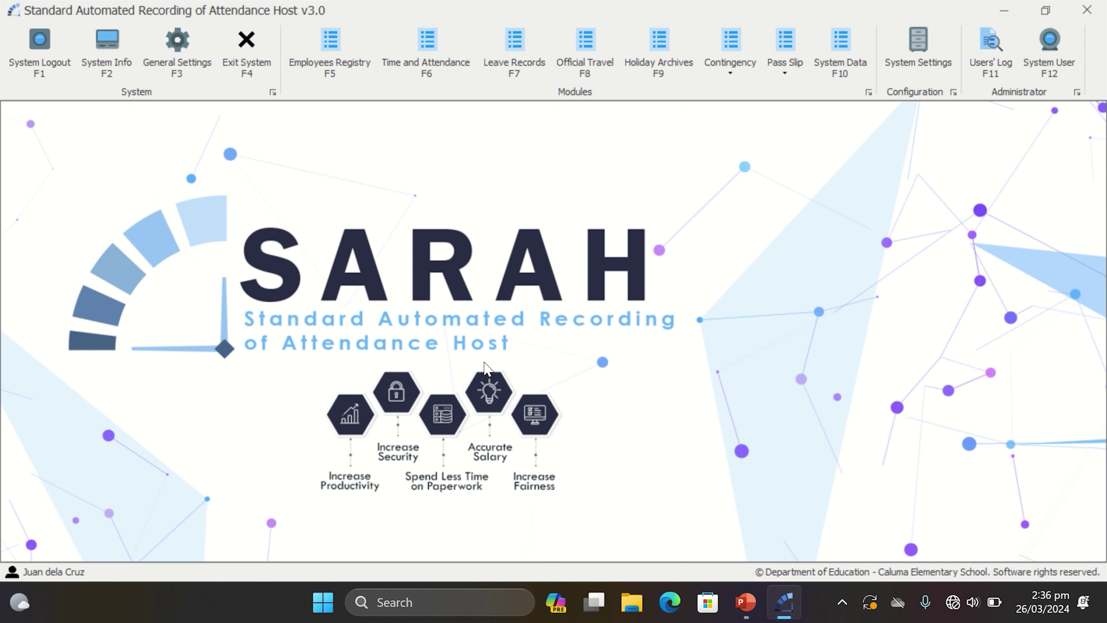
# In the Employees Registry, start a new employee and enter the surname, first name and middle name
pyautogui.click(351, 63)
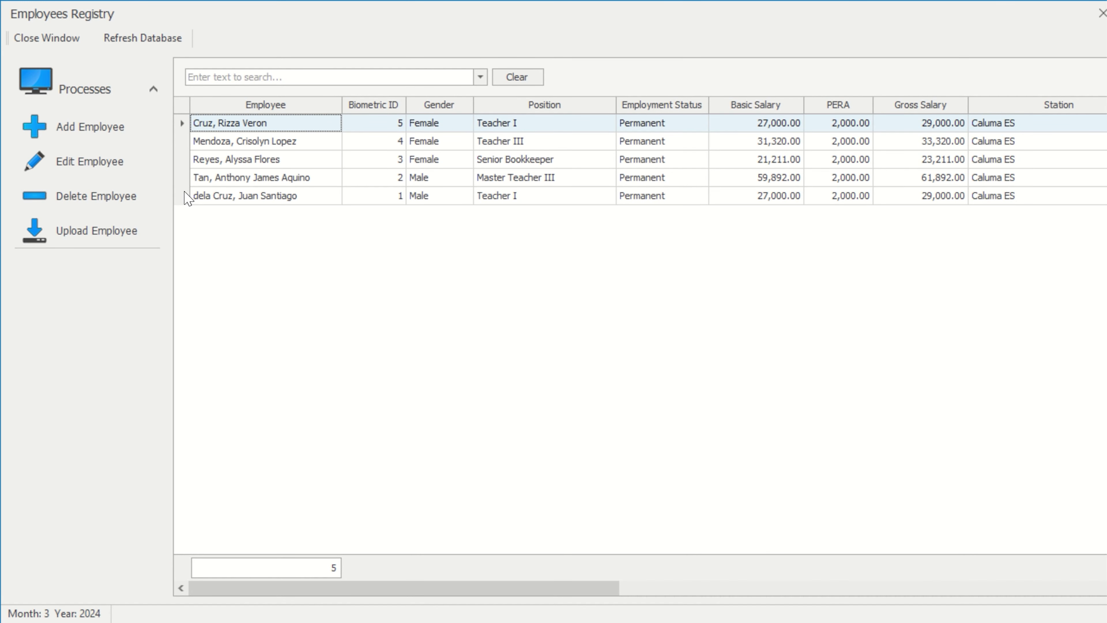
pyautogui.click(115, 141)
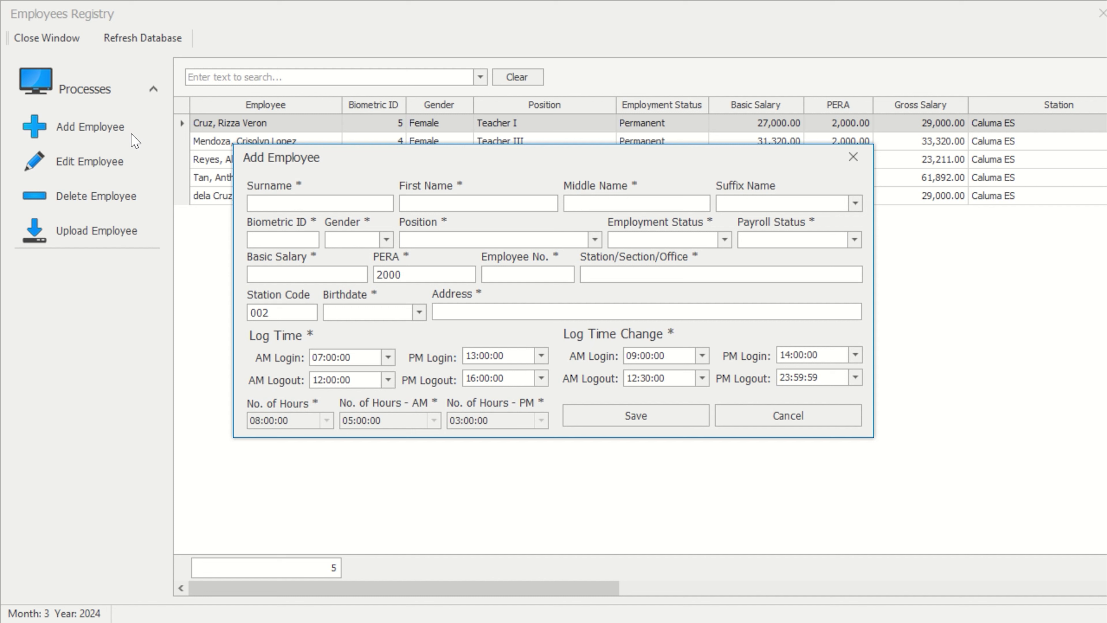
pyautogui.press('Tab')
pyautogui.press('Tab')
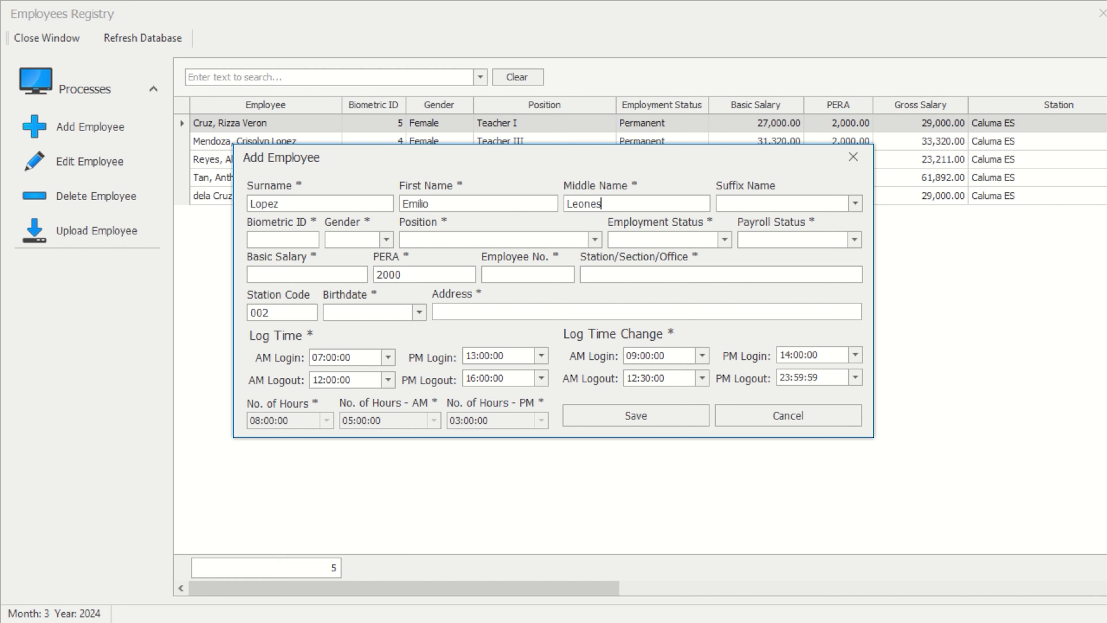
# Set the name suffix to Jr. and begin the Biometric ID entry
pyautogui.press('Tab')
pyautogui.click(856, 204)
pyautogui.click(796, 221)
pyautogui.click(270, 239)
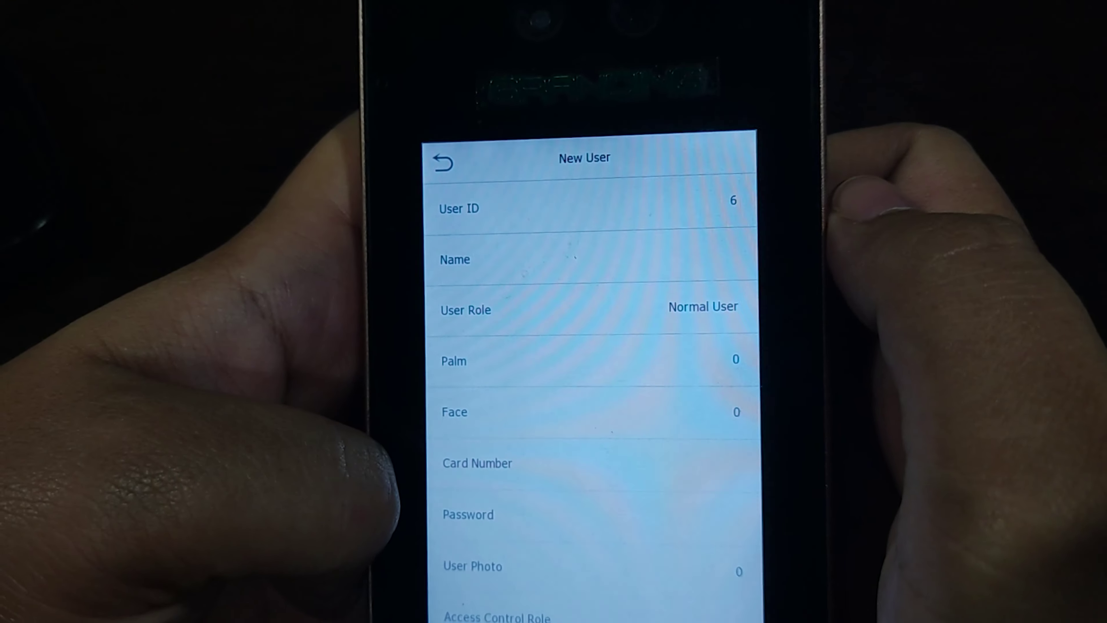
# On the biometric device, name user ID 6 with the employee's full name ending in JR
pyautogui.click(540, 262)
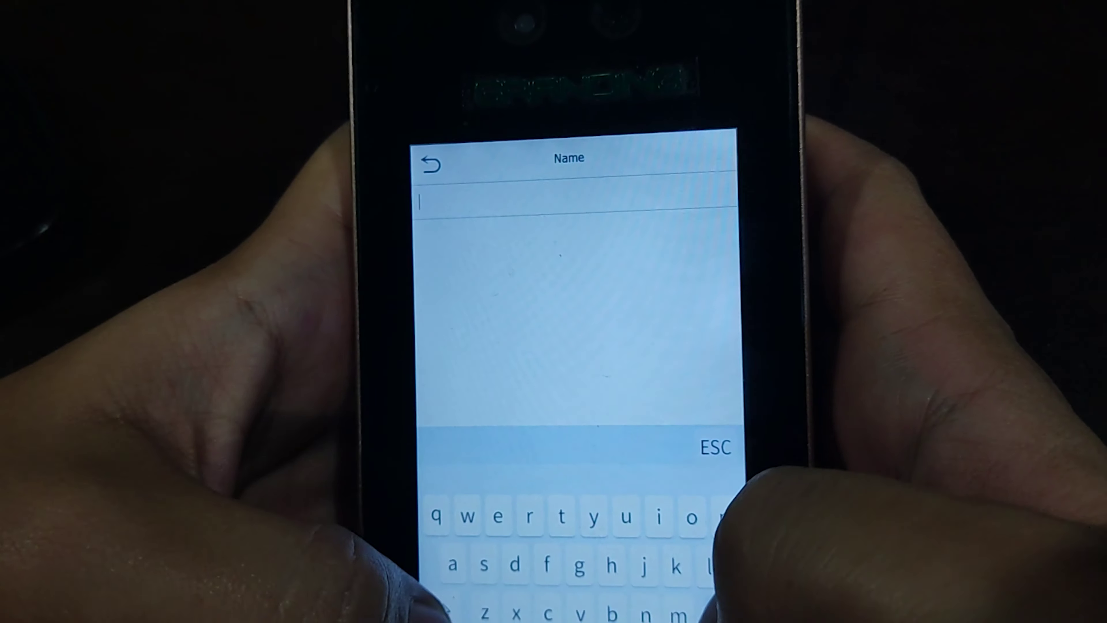
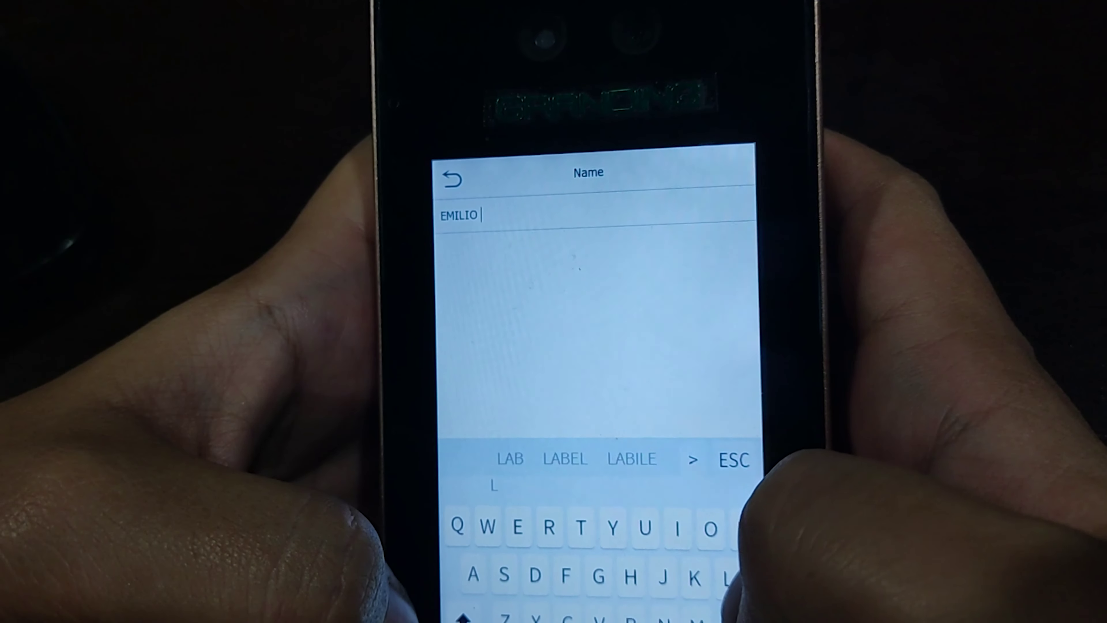
pyautogui.click(507, 460)
pyautogui.press('BackSpace')
pyautogui.press('BackSpace')
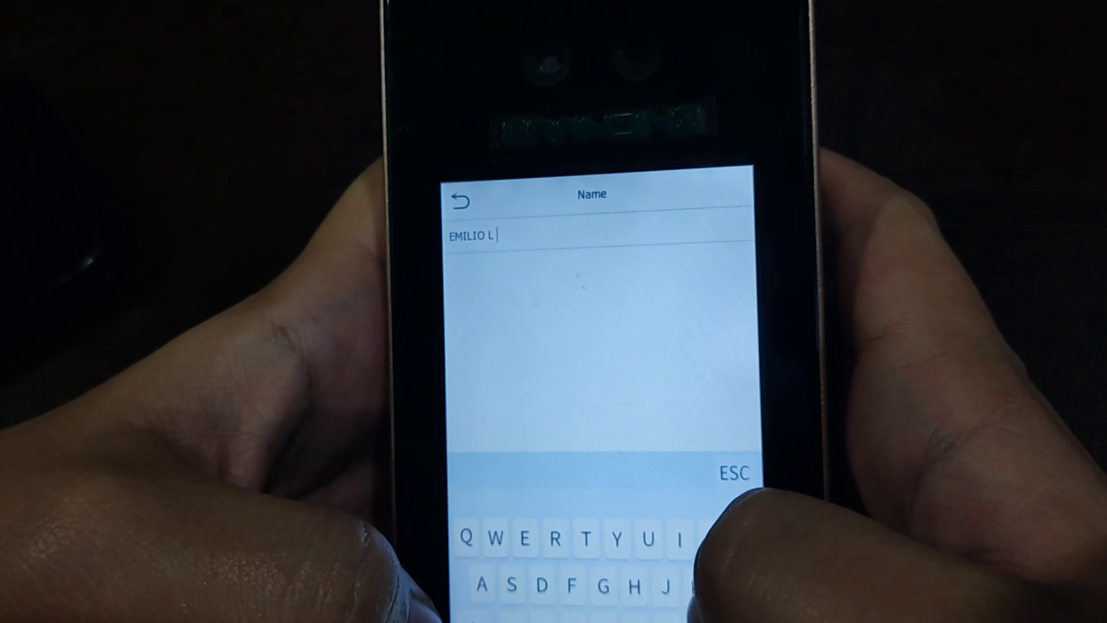
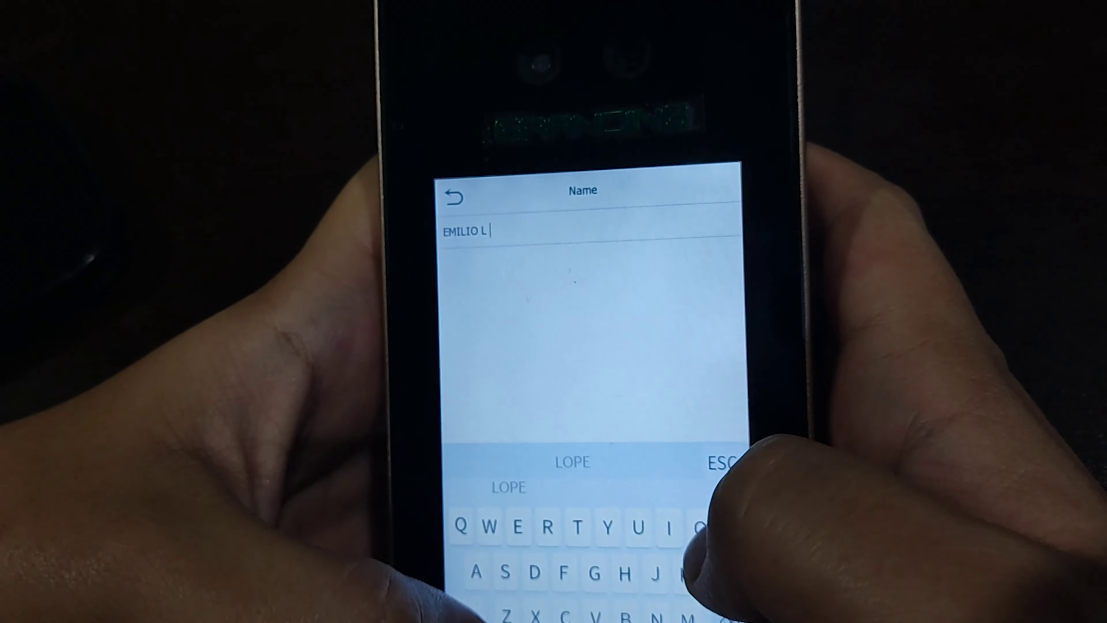
pyautogui.press('space')
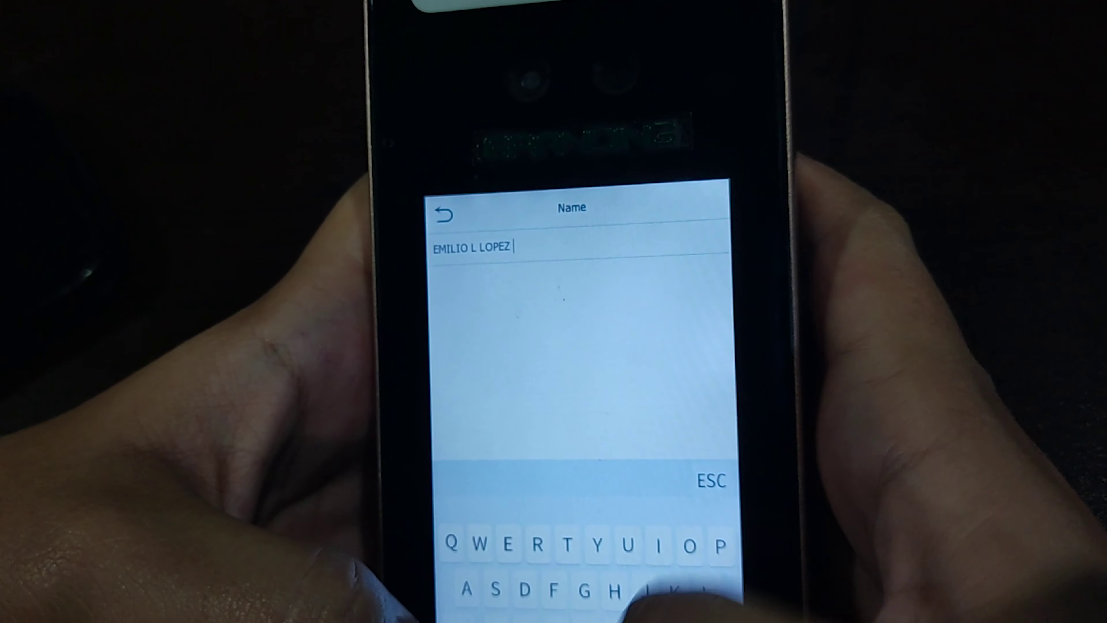
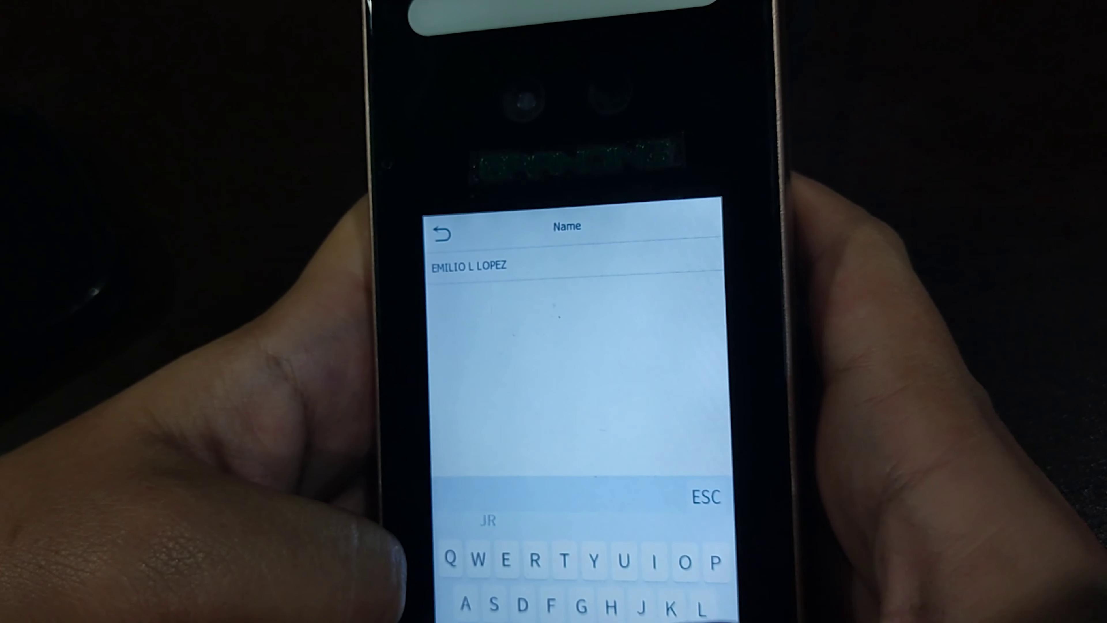
pyautogui.press('space')
pyautogui.click(710, 492)
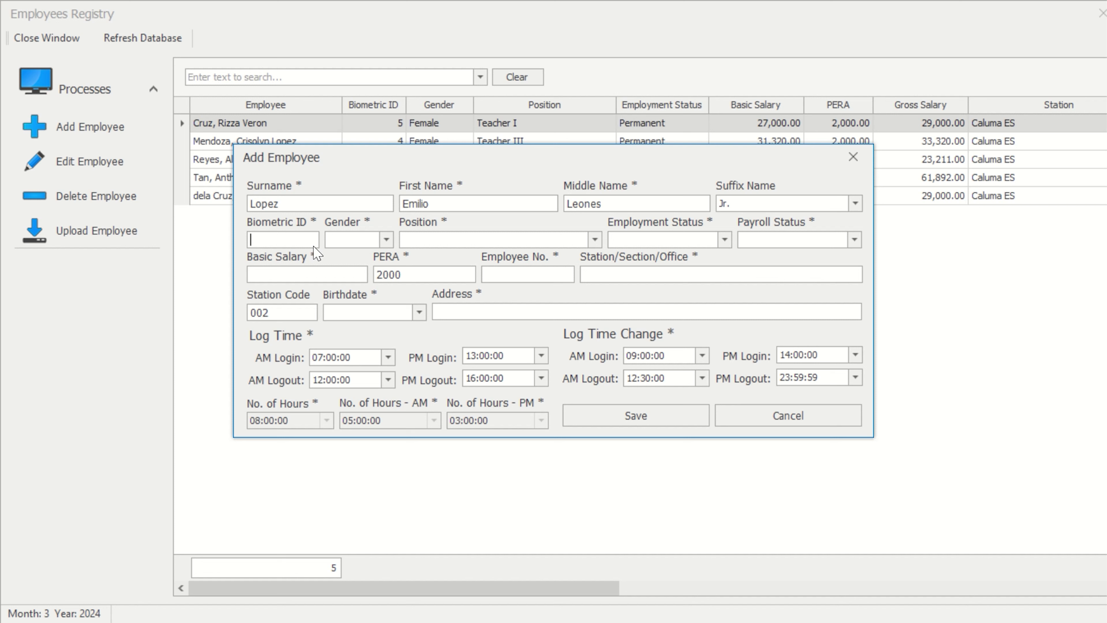
# Enter Biometric ID 6, gender Male and position Teacher I
pyautogui.write('6')
pyautogui.click(386, 240)
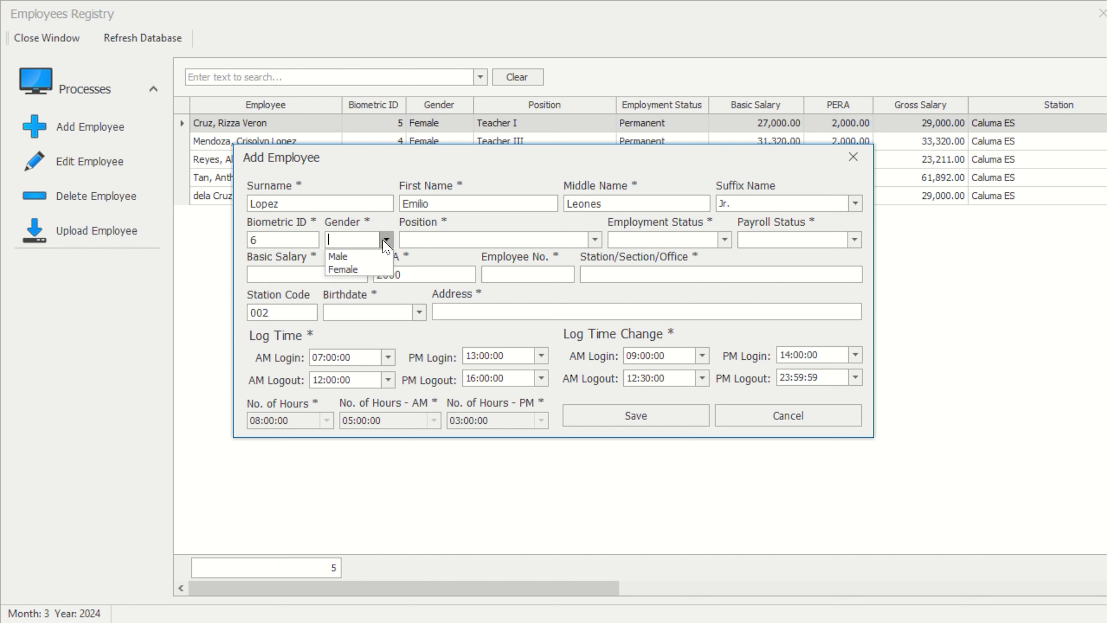
pyautogui.click(373, 261)
pyautogui.click(487, 243)
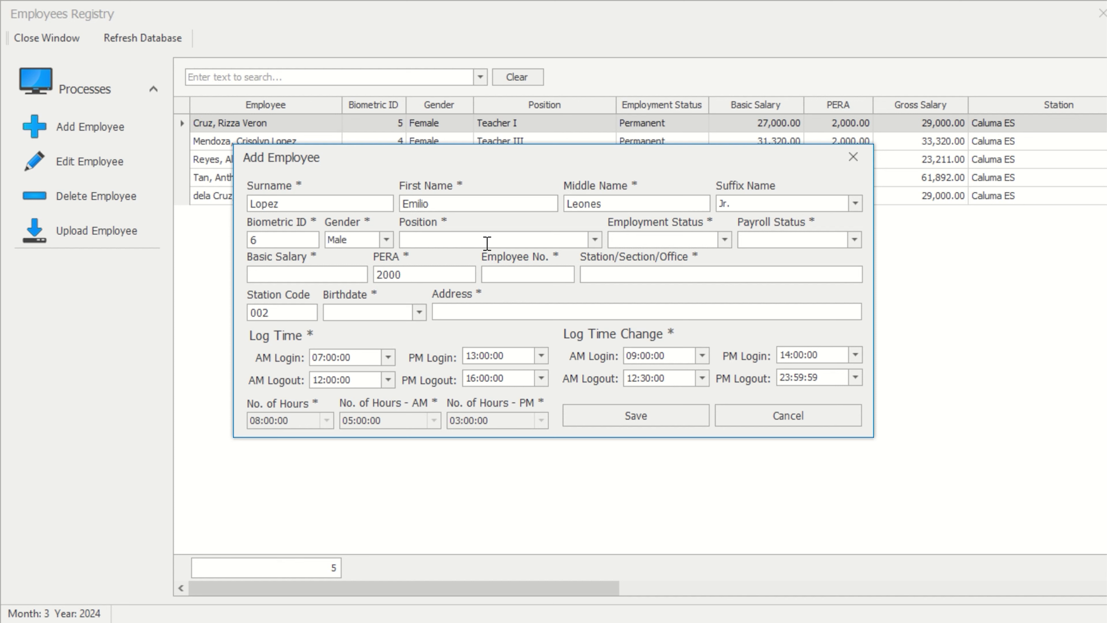
pyautogui.write('Teacher I')
pyautogui.click(595, 240)
pyautogui.moveTo(594, 320); pyautogui.dragTo(620, 262)
pyautogui.click(553, 240)
# Set employment status to Permanent and payroll status to Division Paid
pyautogui.click(725, 239)
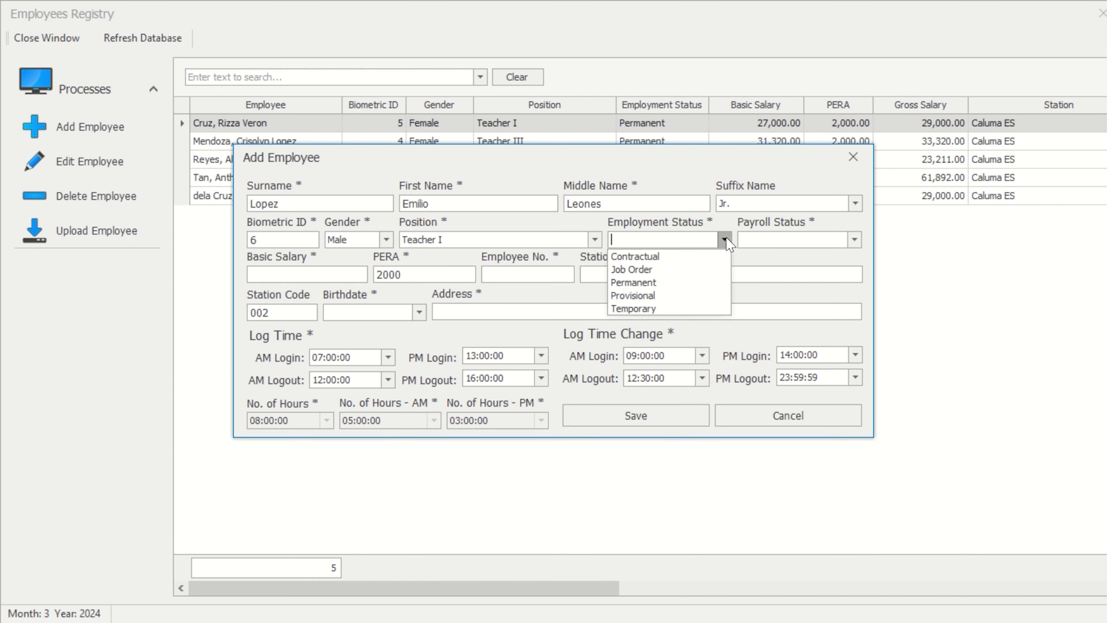
pyautogui.click(656, 282)
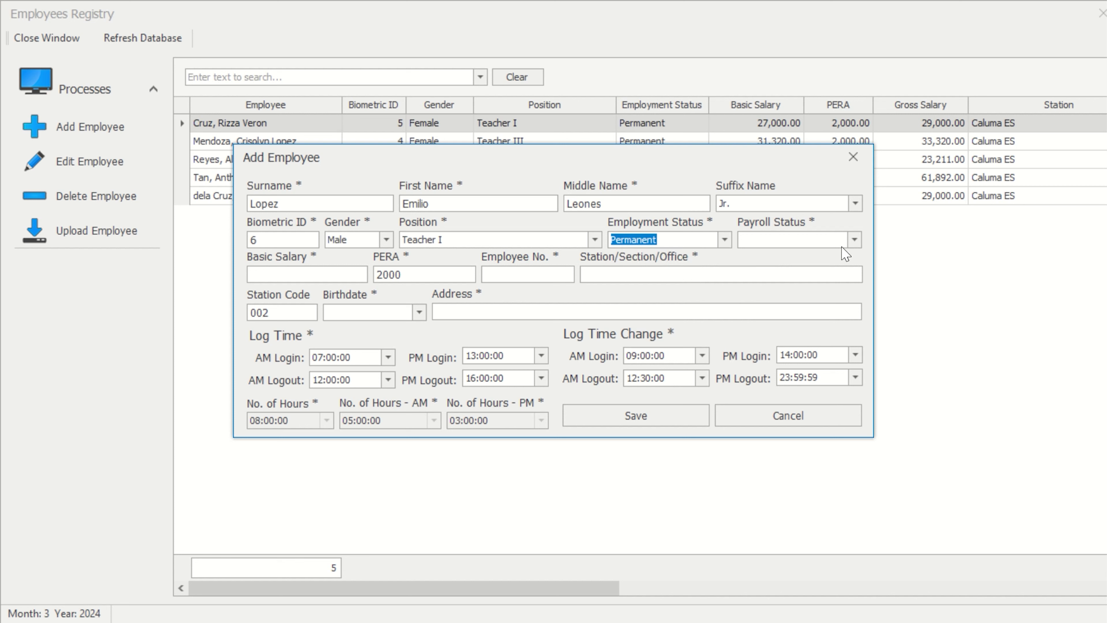
pyautogui.click(855, 239)
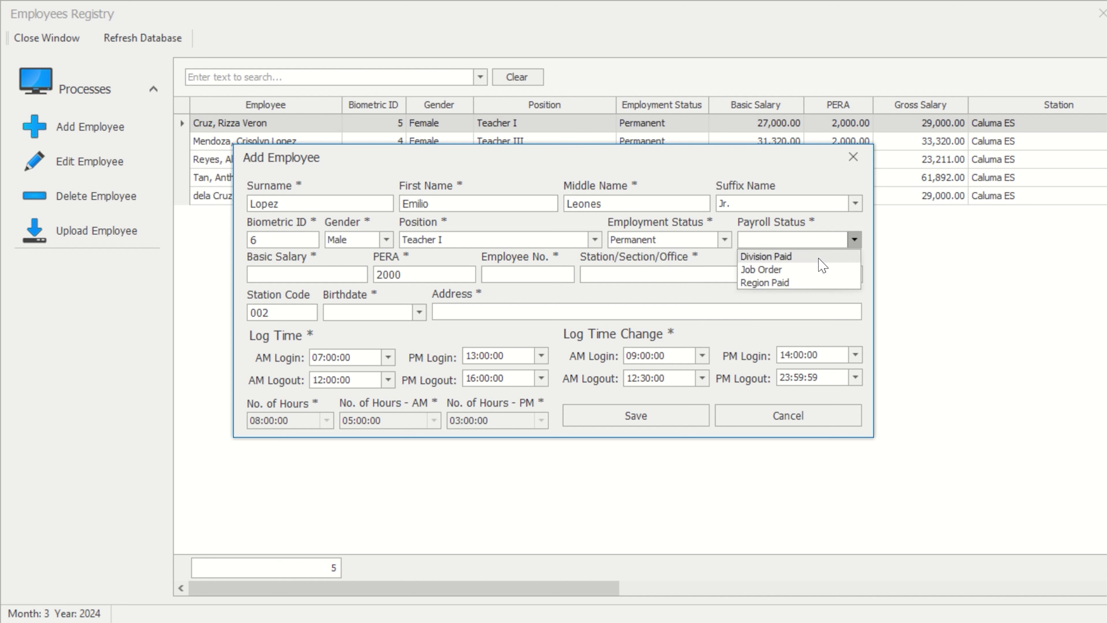
pyautogui.click(822, 257)
# Enter basic salary 27000, the employee number and station Caluma ES
pyautogui.click(297, 273)
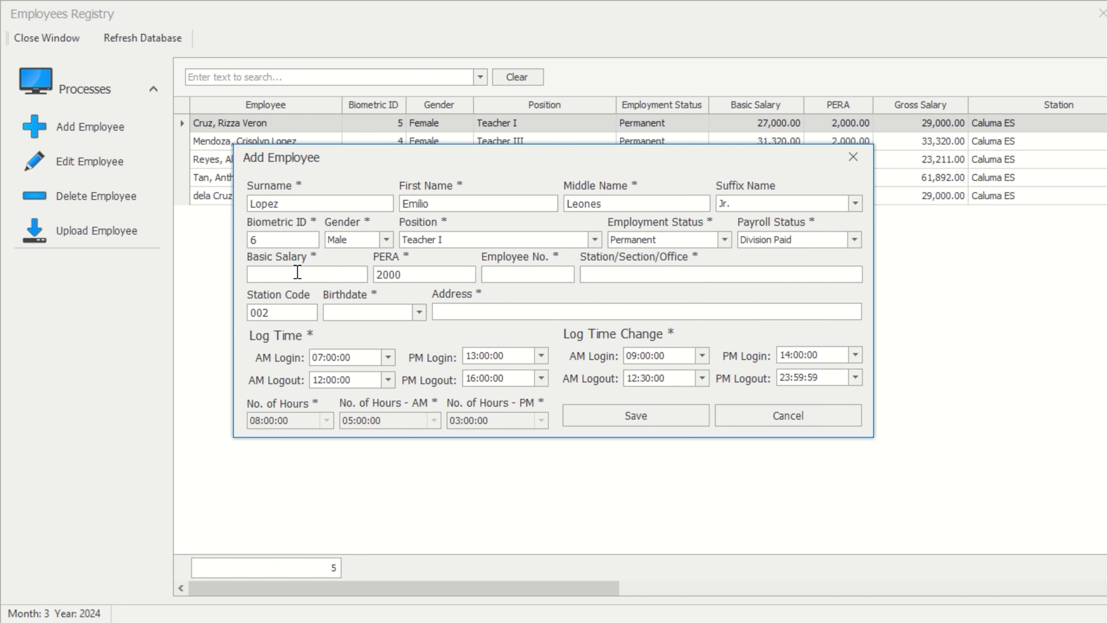
pyautogui.write('27')
pyautogui.write('00')
pyautogui.write('93027')
pyautogui.write('6')
pyautogui.click(663, 278)
pyautogui.write('Calu')
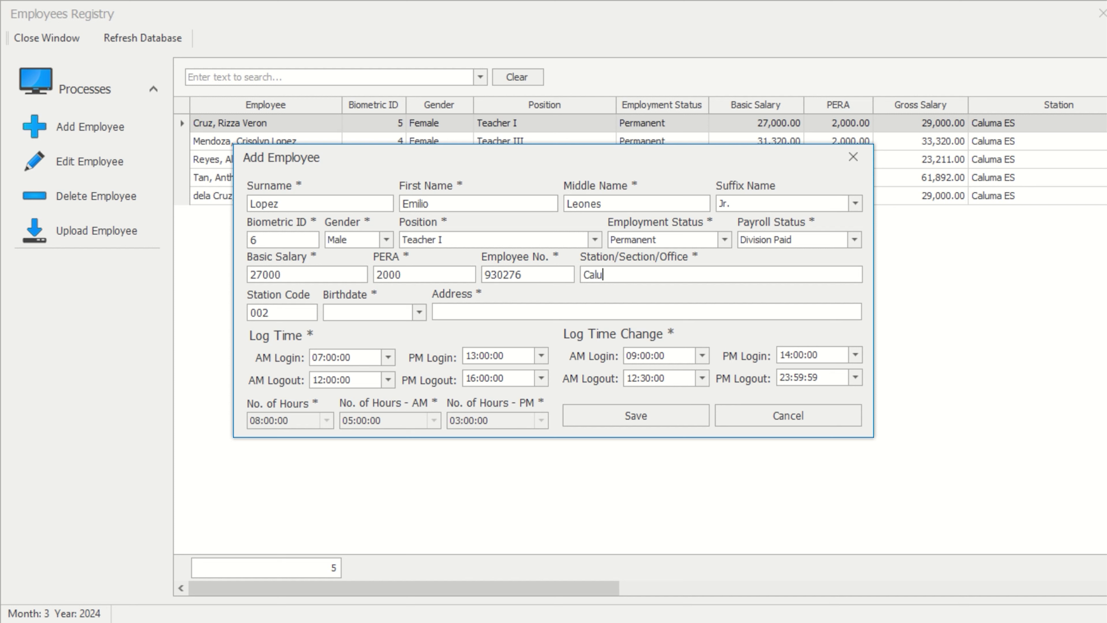
pyautogui.write('ma ES')
# Set the birthdate year to 1985 and enter the employee's address
pyautogui.click(353, 314)
pyautogui.press('Right')
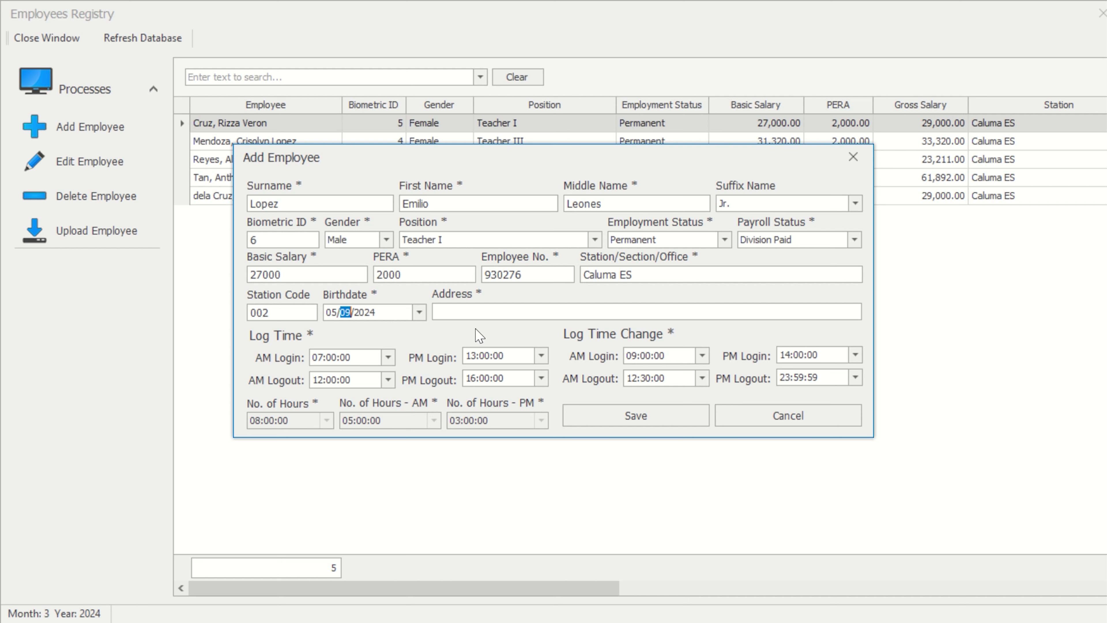
pyautogui.click(368, 313)
pyautogui.write('1985')
pyautogui.click(476, 315)
pyautogui.write('Barangay C')
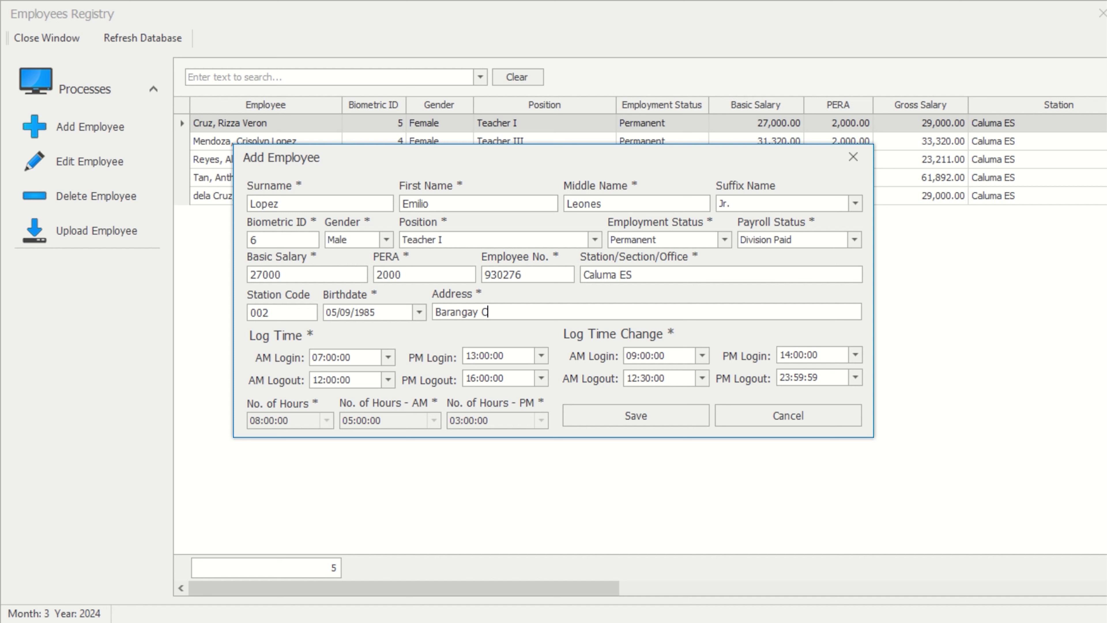
pyautogui.write('aluma')
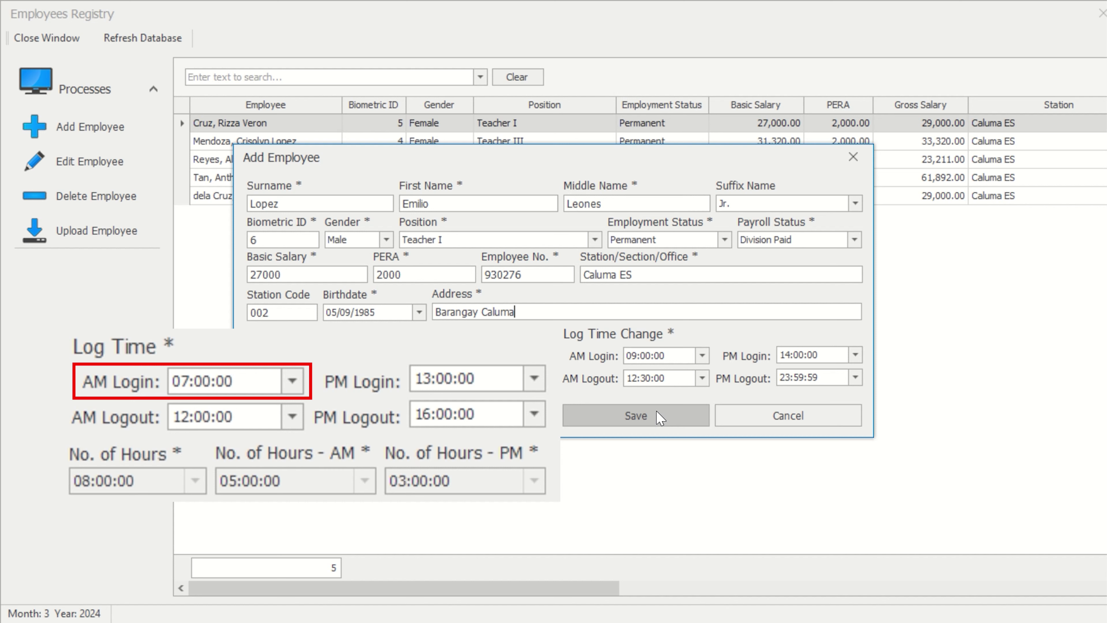
pyautogui.click(660, 418)
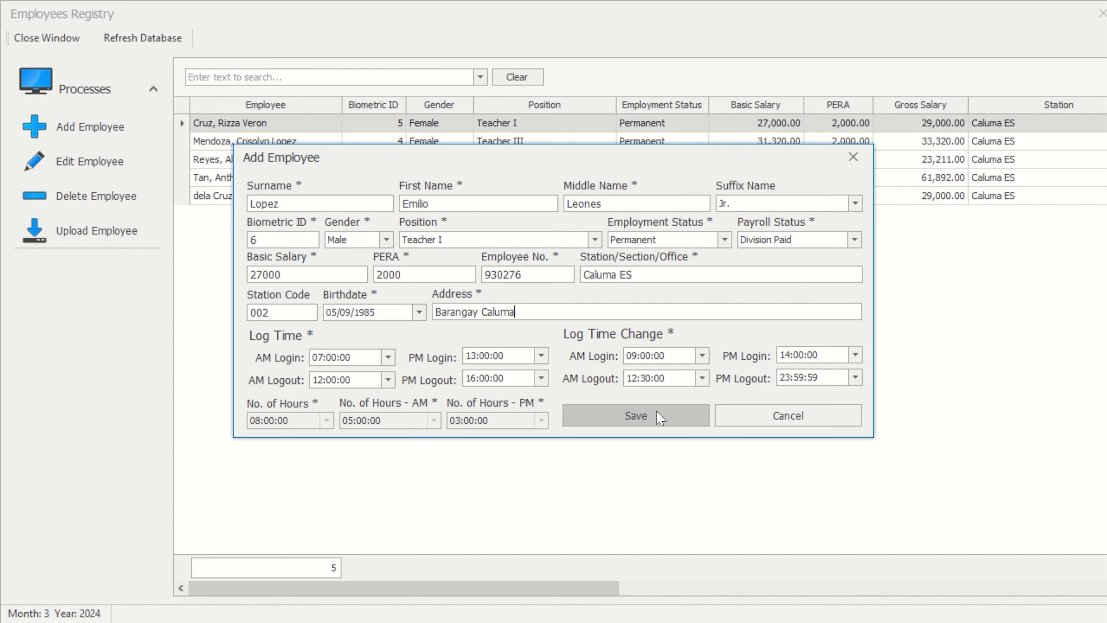
# Save the new employee record and confirm the Successfully Saved message
pyautogui.click(659, 418)
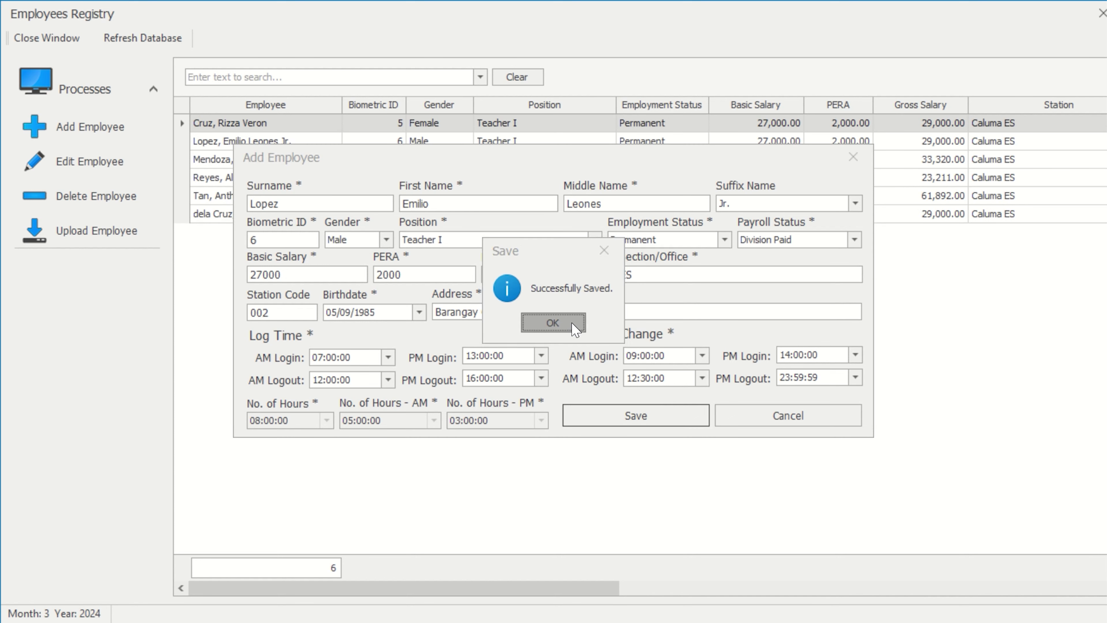
pyautogui.click(553, 323)
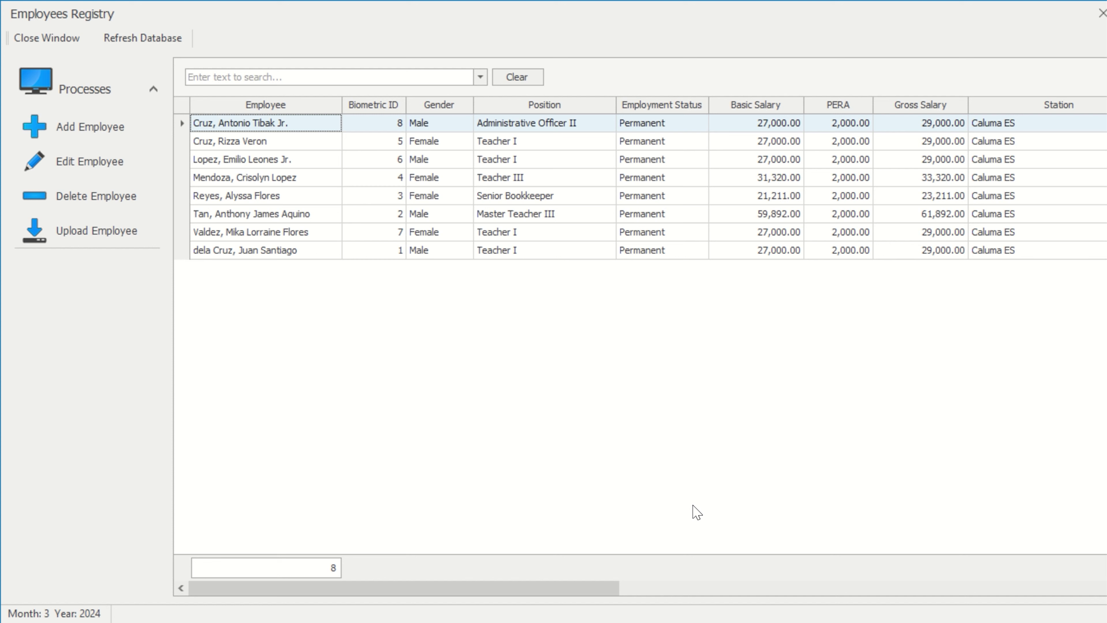
# Replace the Biometric ID 7 employee's address with the new address and update the record
pyautogui.click(326, 237)
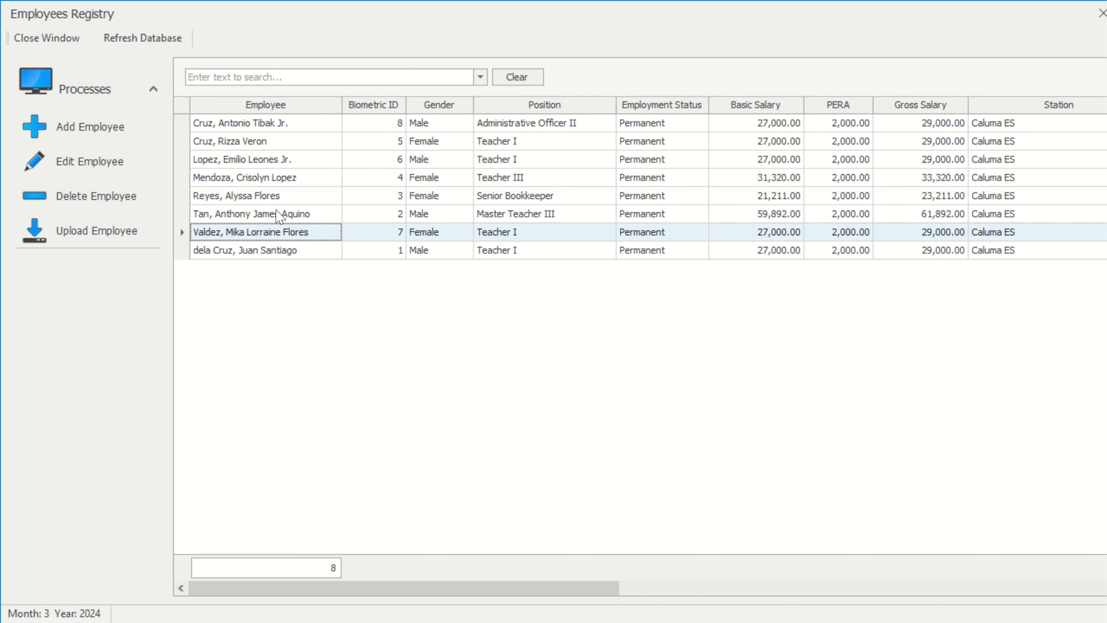
pyautogui.click(113, 160)
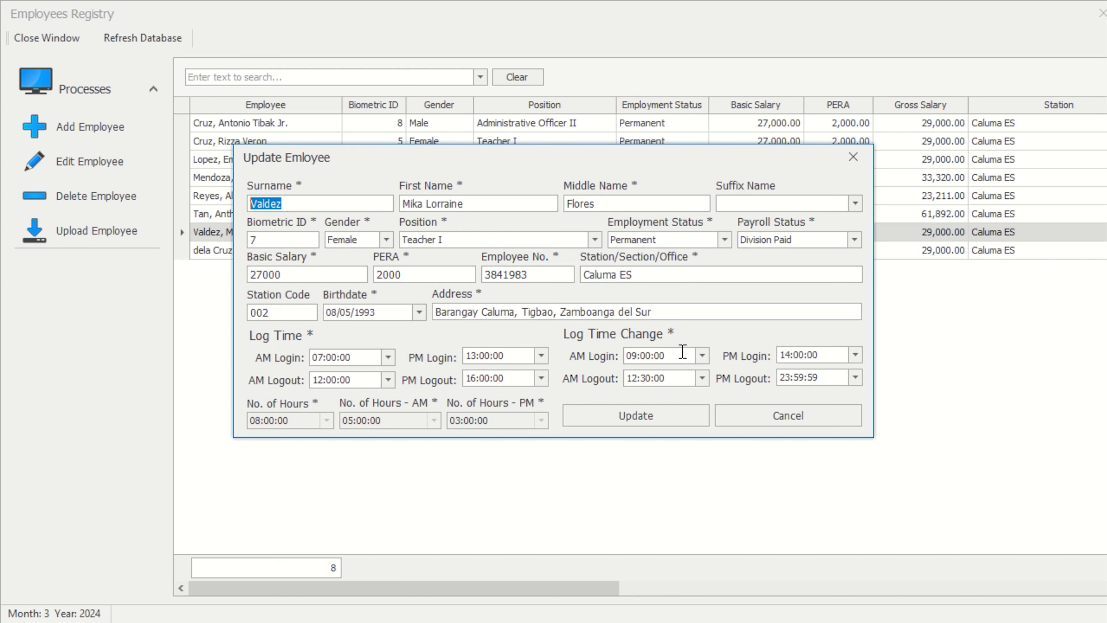
pyautogui.moveTo(656, 312); pyautogui.dragTo(428, 317)
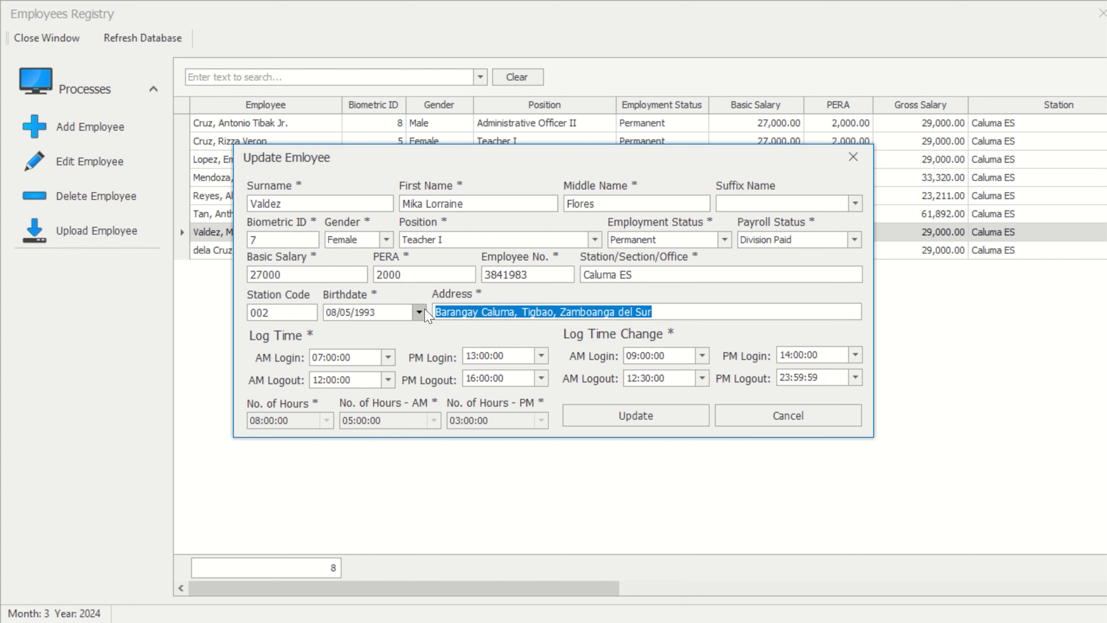
pyautogui.write('Purok')
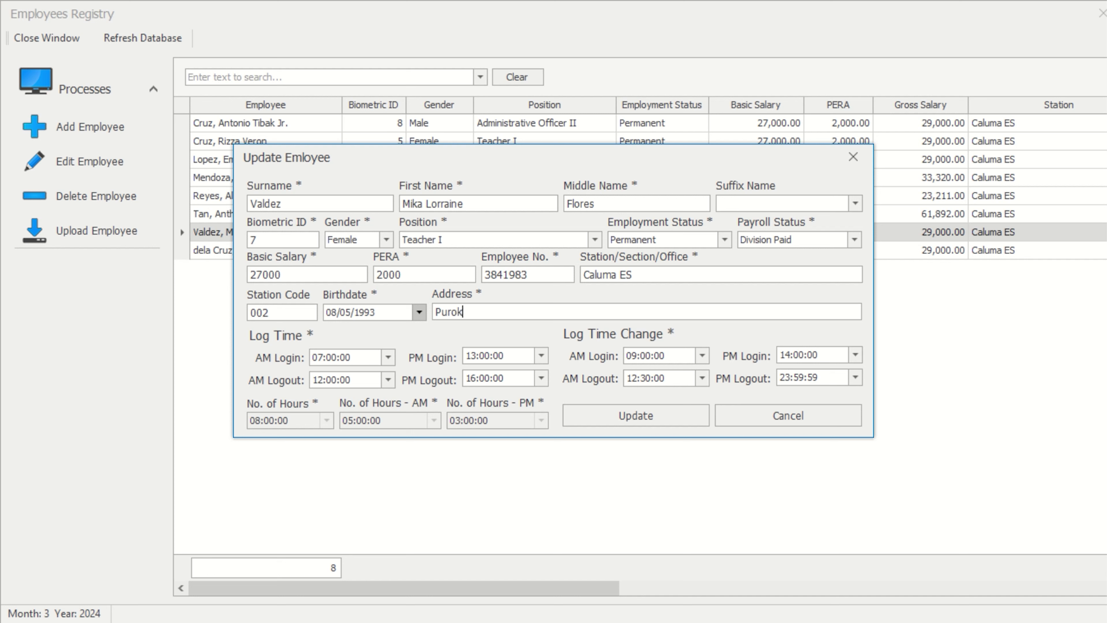
pyautogui.write(' Gatas, Pagadian City')
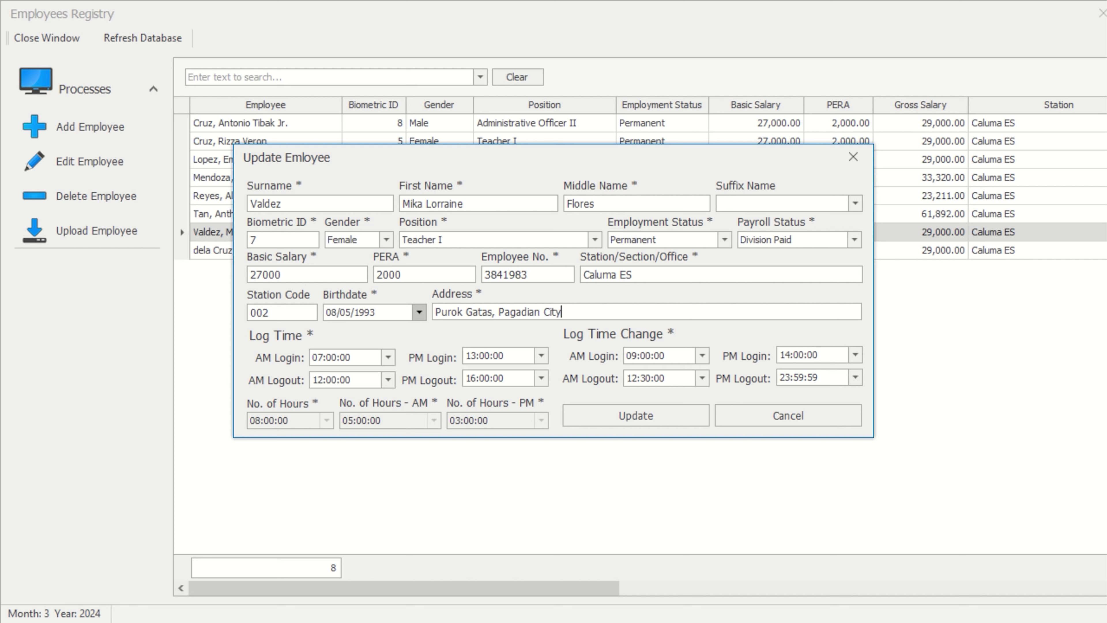
pyautogui.click(634, 418)
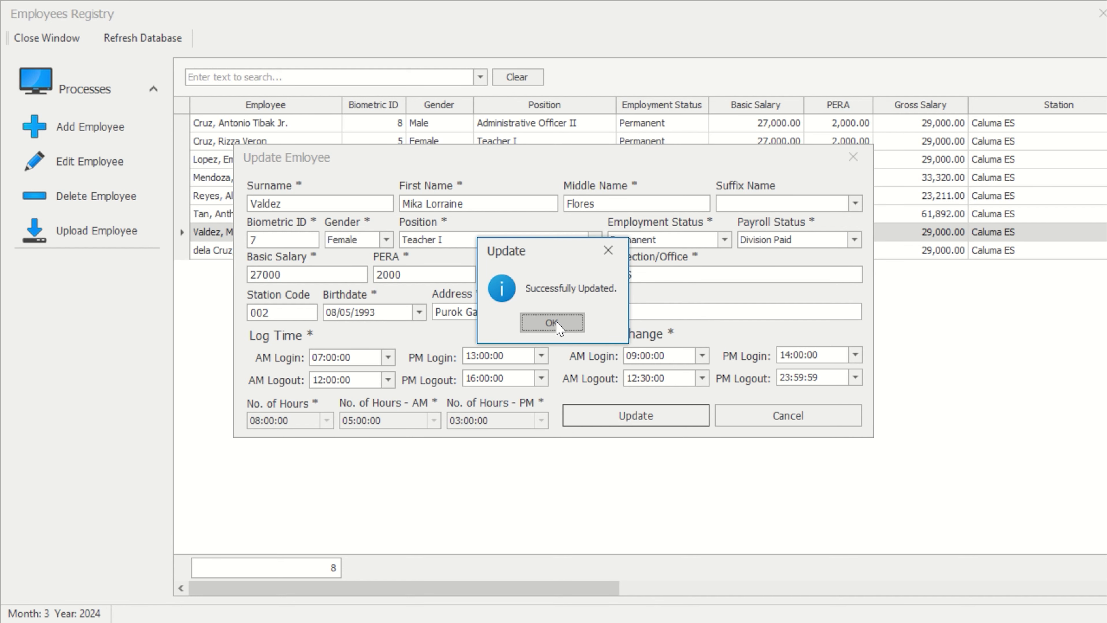
pyautogui.click(553, 323)
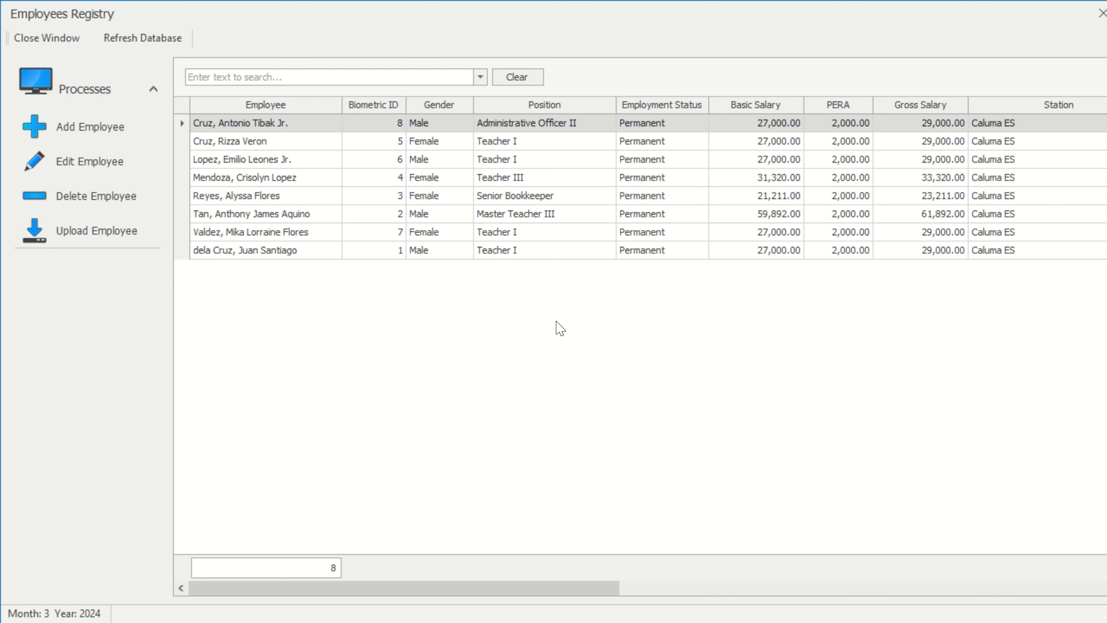
pyautogui.click(301, 258)
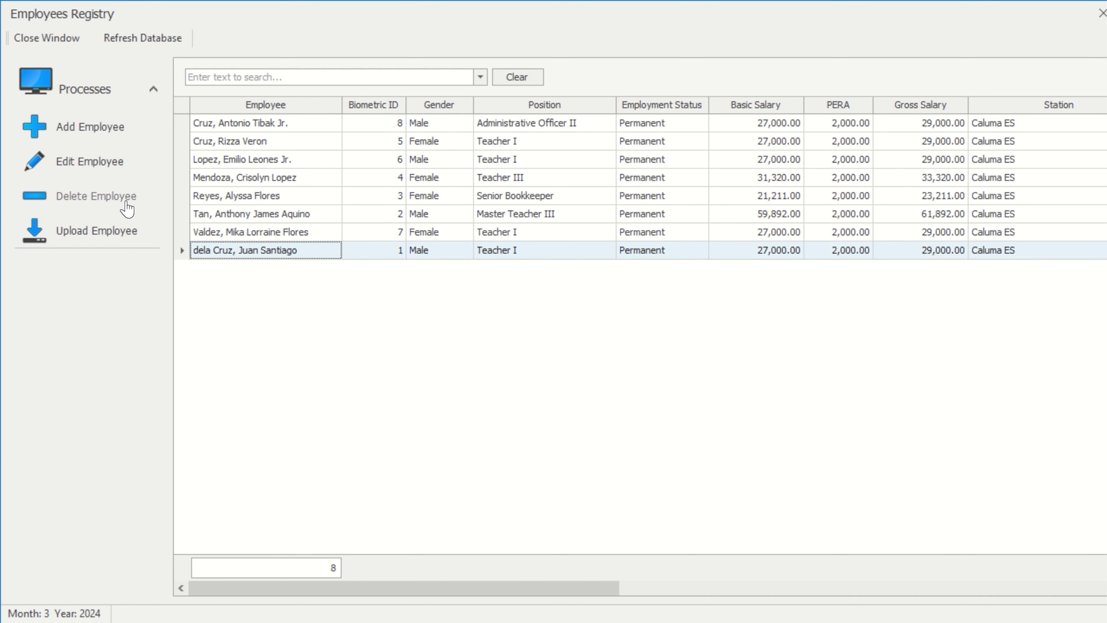
pyautogui.click(127, 208)
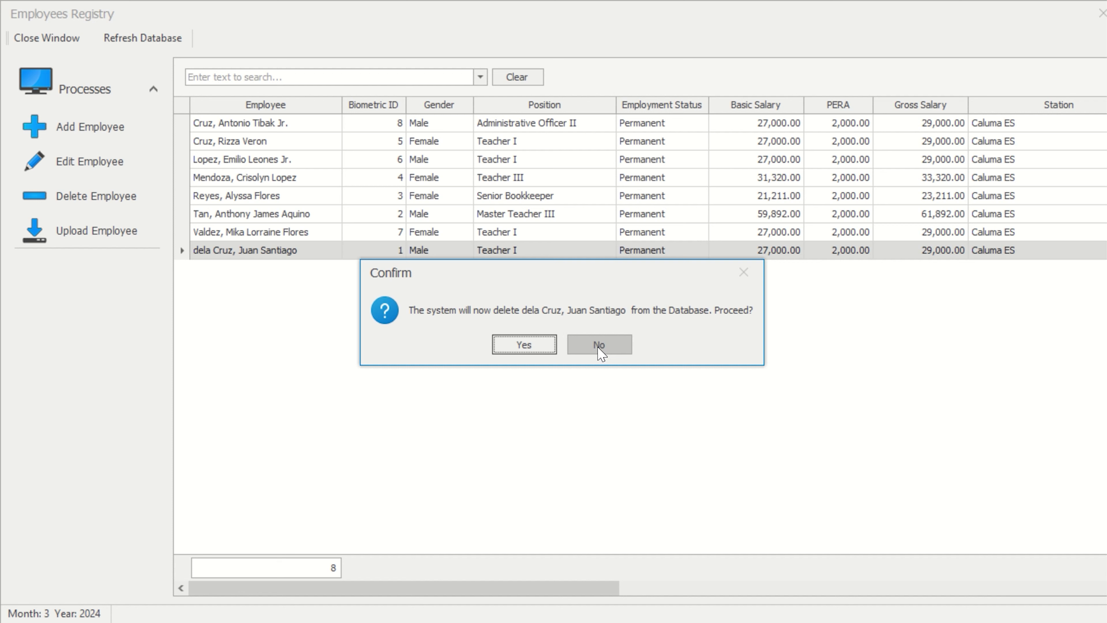
pyautogui.click(601, 345)
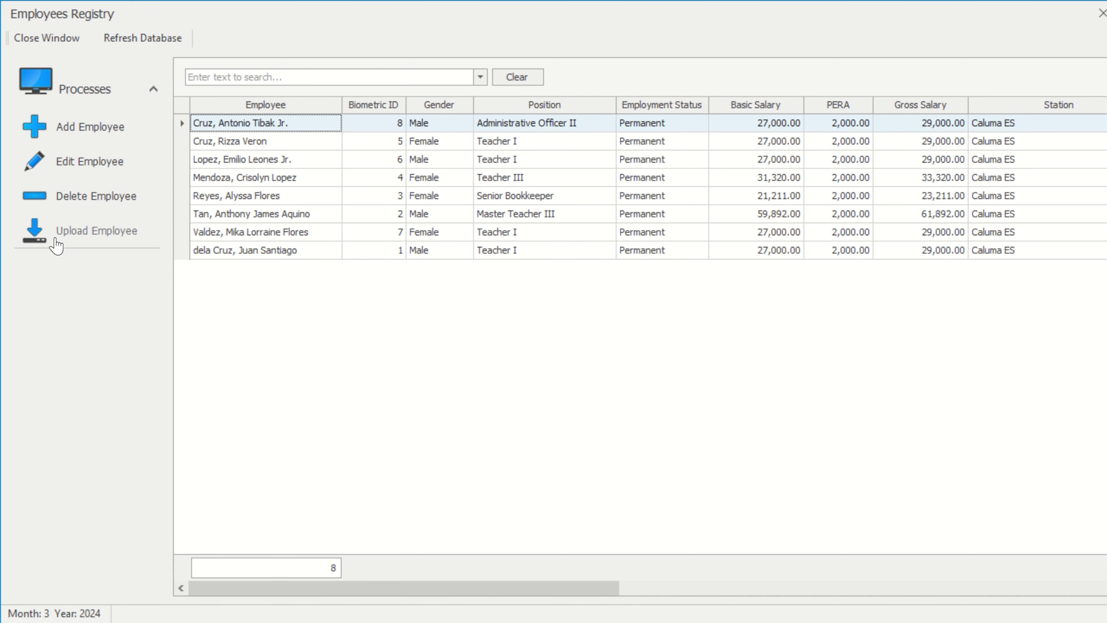
# Choose CALUMA ES EMP.xlsx for employee upload and load its two rows for preview
pyautogui.click(98, 236)
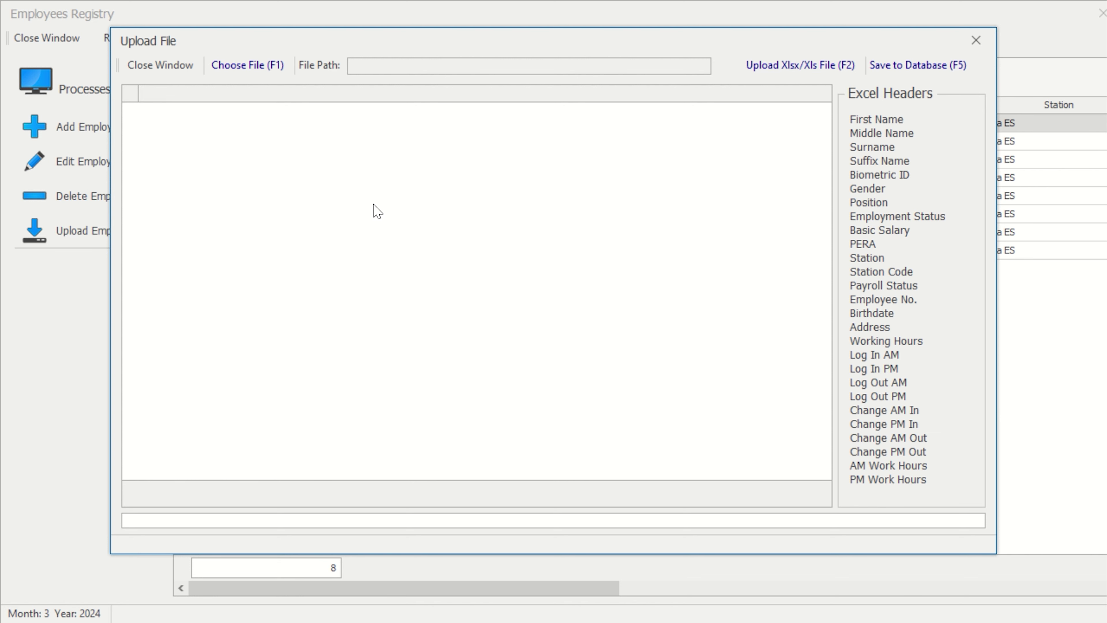
pyautogui.click(255, 69)
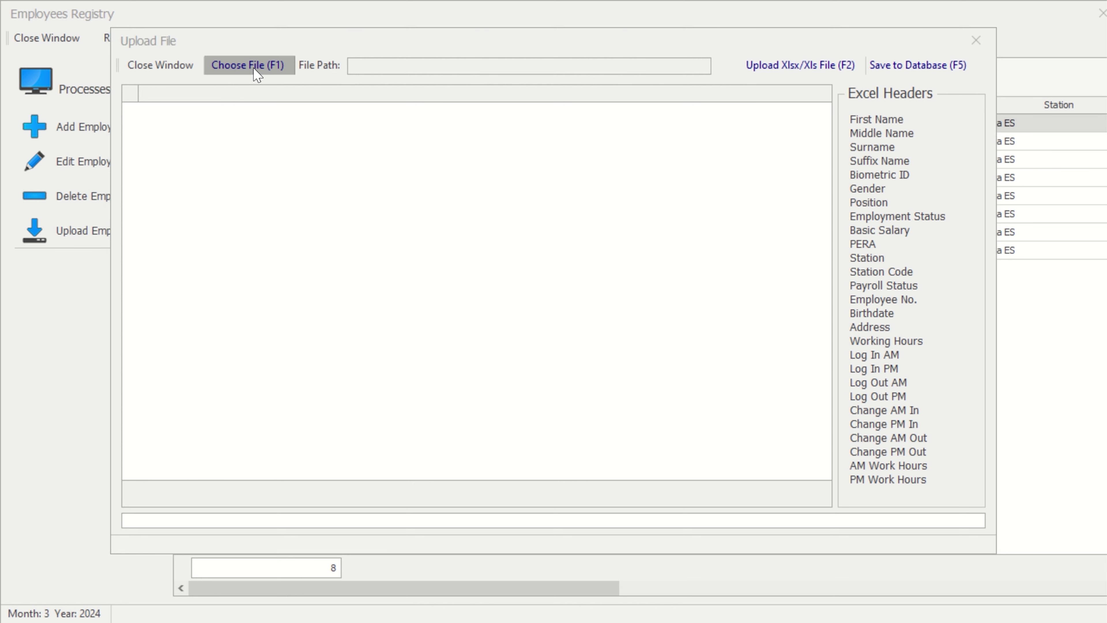
pyautogui.click(337, 216)
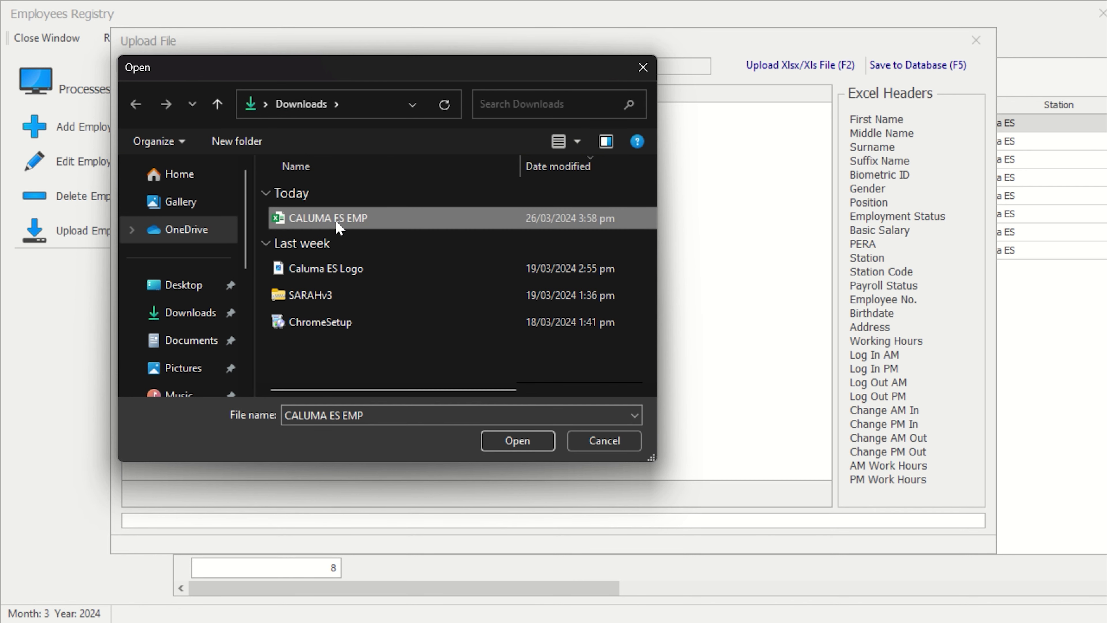
pyautogui.click(528, 451)
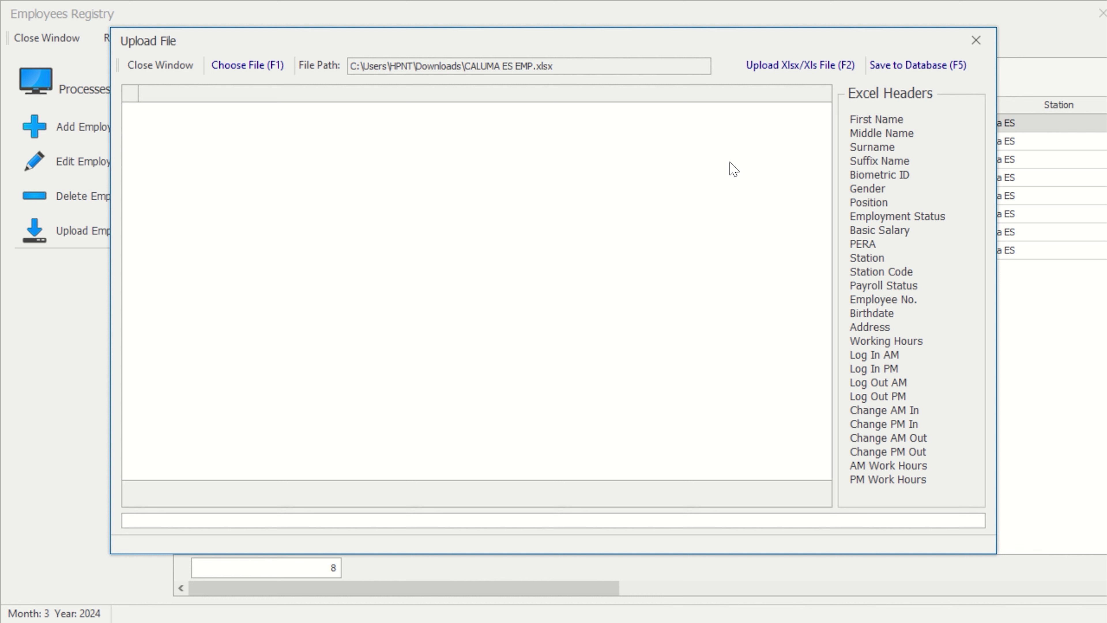
pyautogui.click(789, 72)
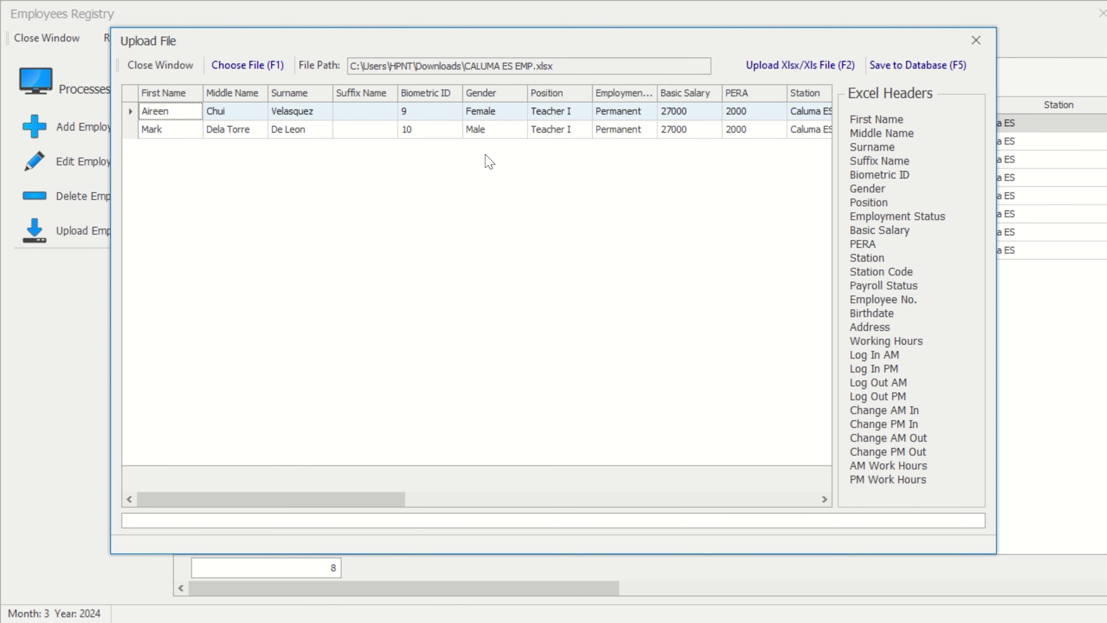
pyautogui.moveTo(204, 500); pyautogui.dragTo(178, 512)
# Save the uploaded employees to the database and check the new Biometric ID 10 and 9 rows
pyautogui.click(940, 67)
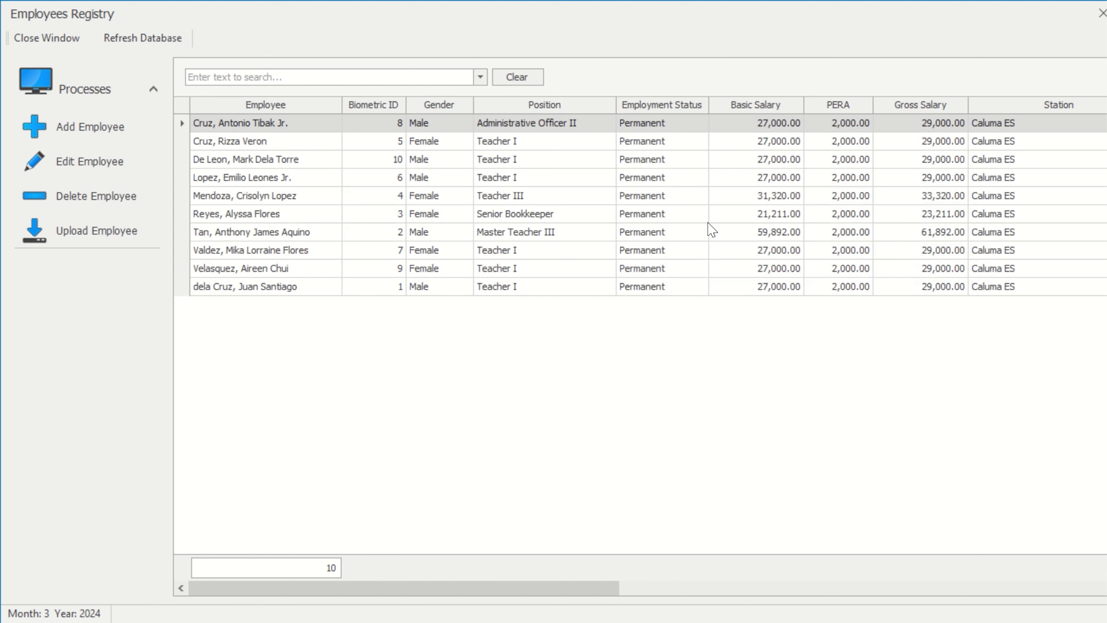
pyautogui.click(232, 160)
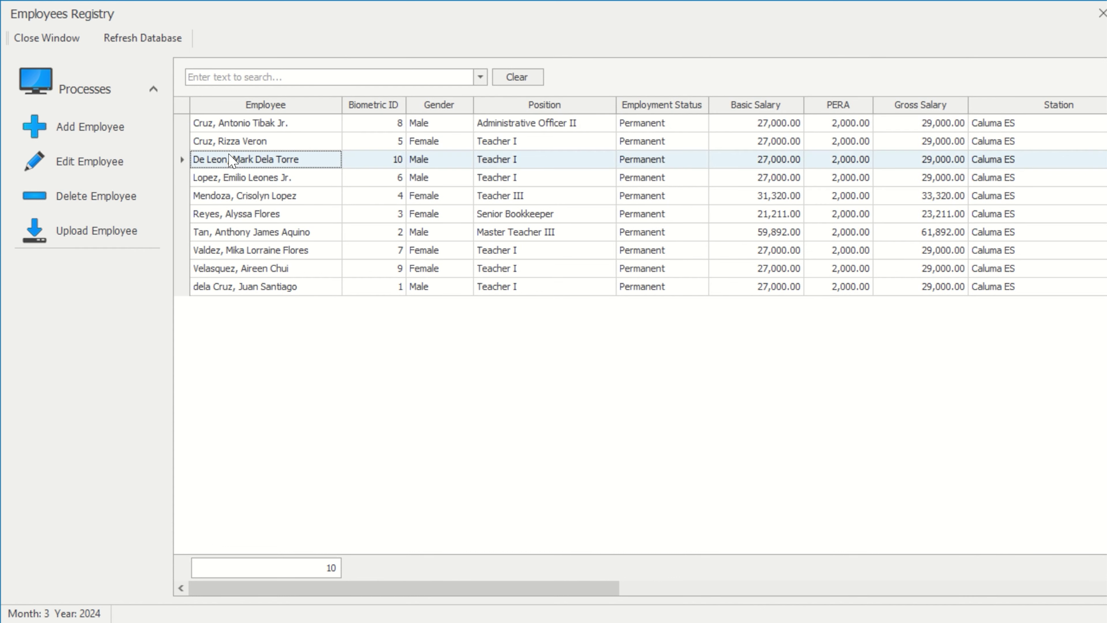
pyautogui.click(223, 276)
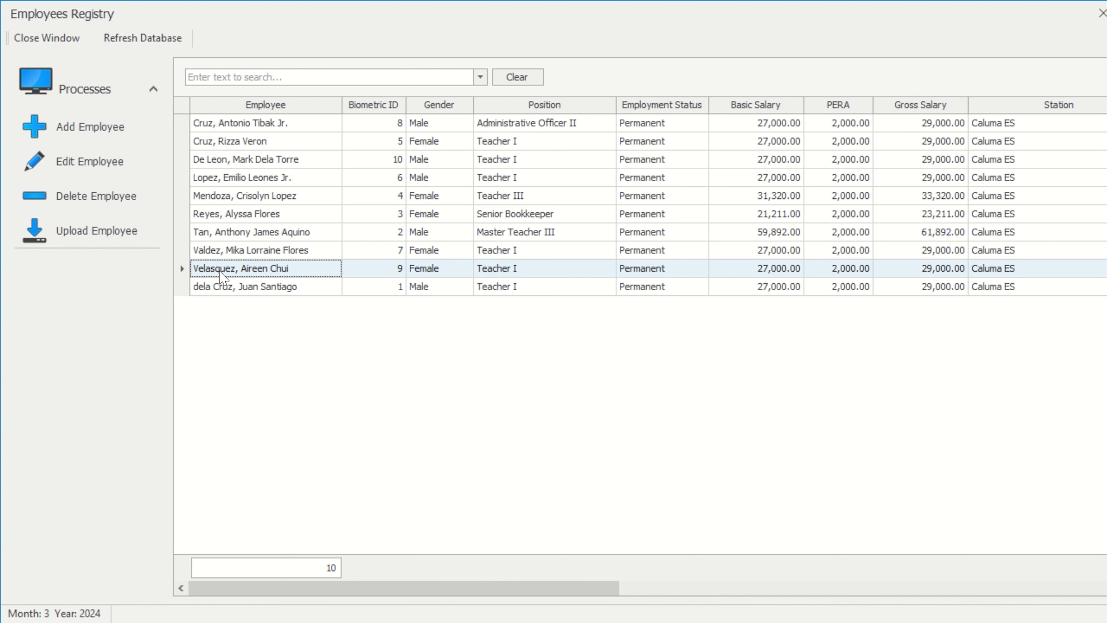